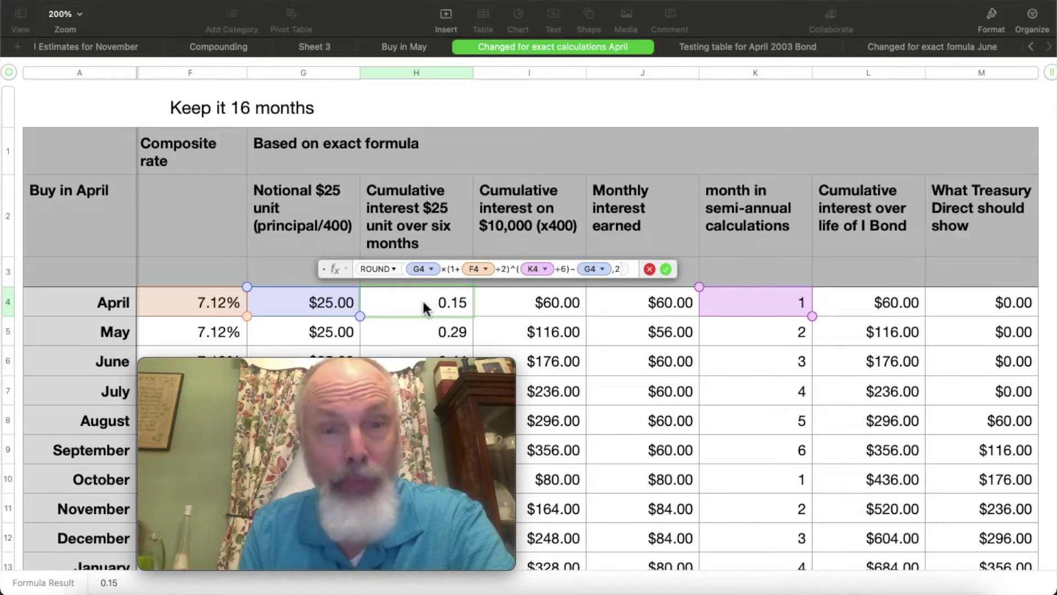
- Inspect the April row's formulas for $10,000 cumulative interest, monthly interest, life-of-bond interest and the Treasury Direct value
{"action": "left_click", "coordinate": [542, 308]}
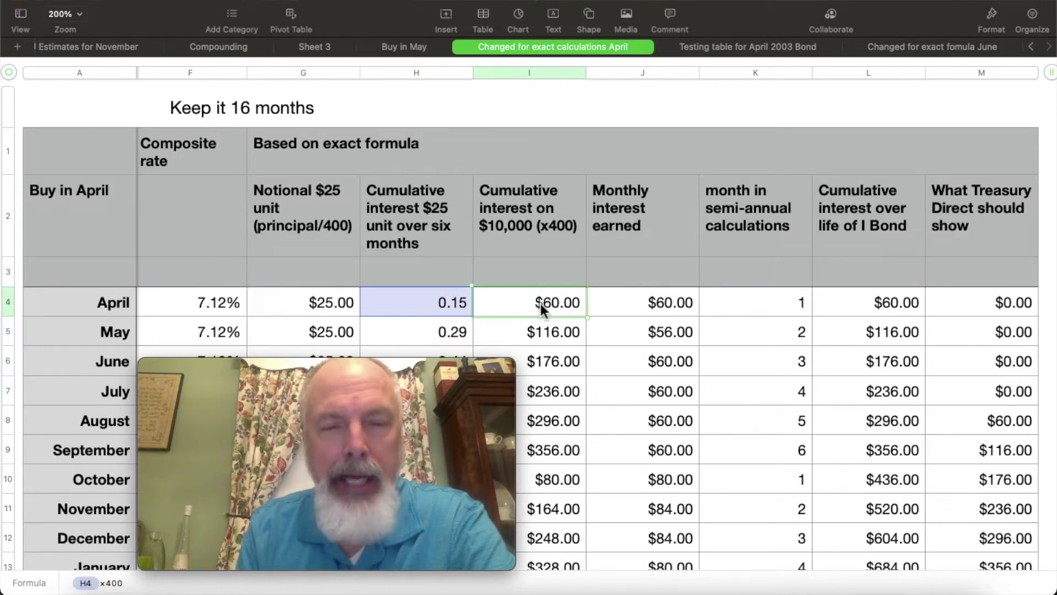
{"action": "left_click", "coordinate": [643, 308]}
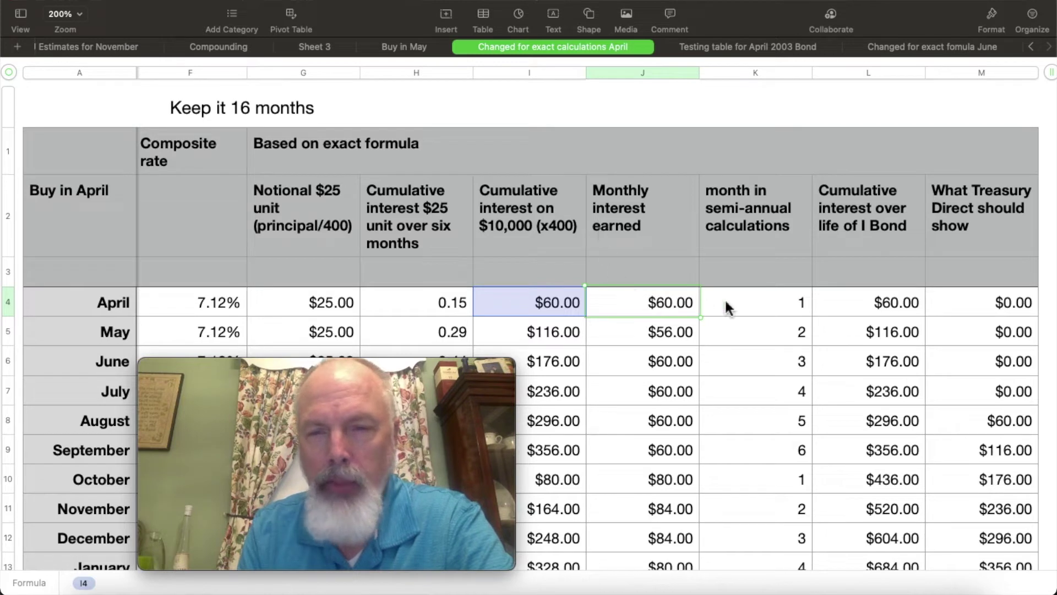
{"action": "left_click", "coordinate": [903, 303]}
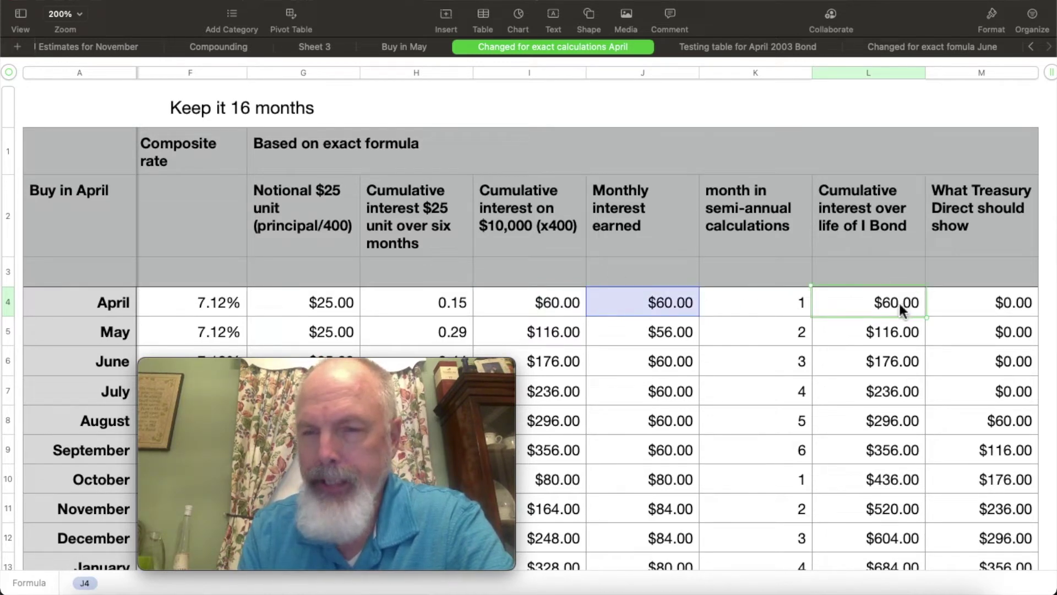
{"action": "left_click", "coordinate": [986, 310]}
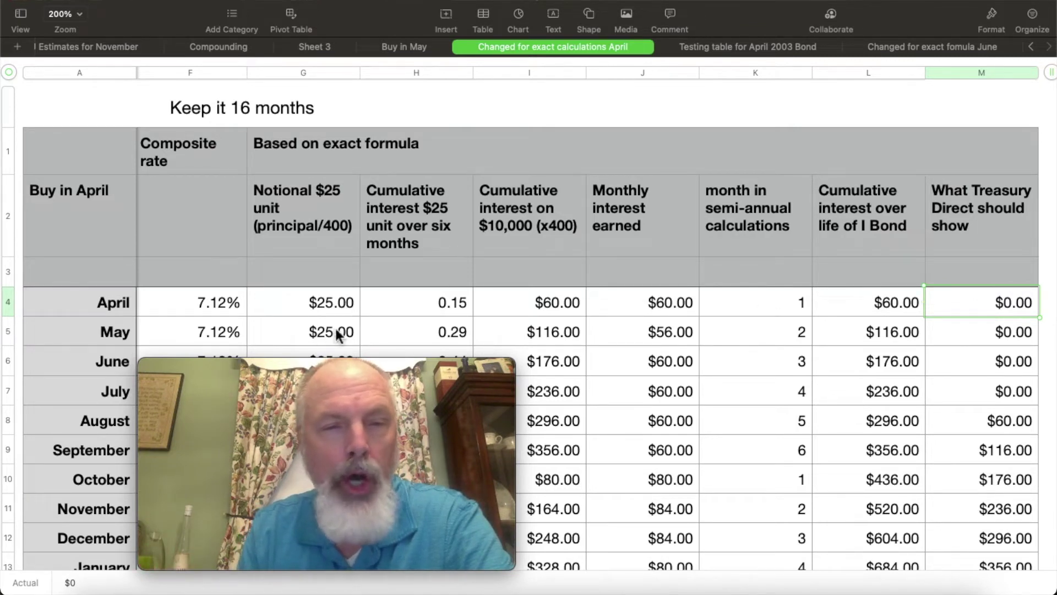
- Examine the full May formula for the $25 unit's cumulative interest in H5, and the May monthly interest formula
{"action": "left_click", "coordinate": [453, 334]}
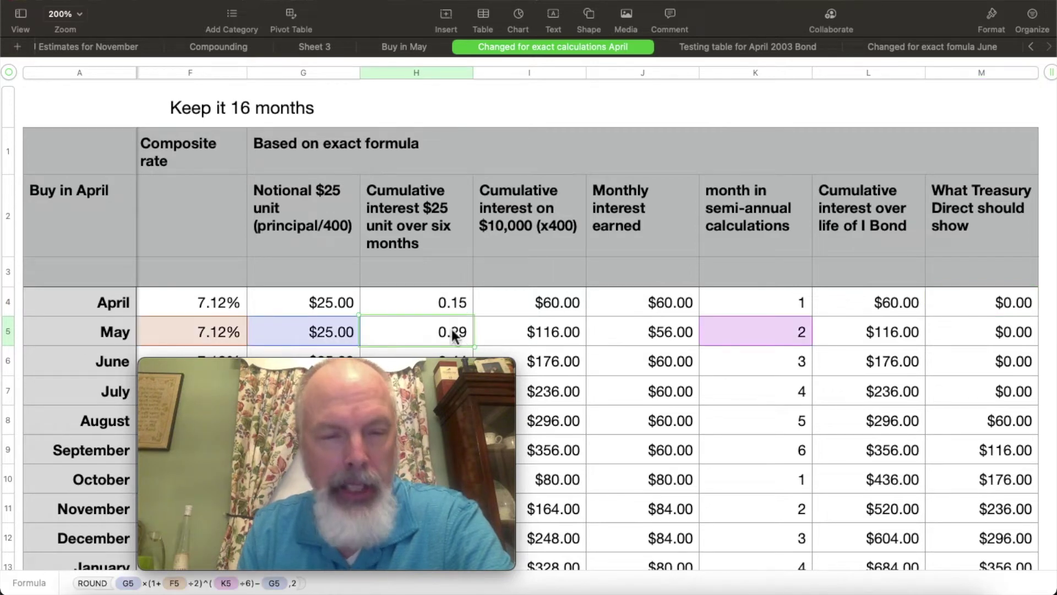
{"action": "left_click", "coordinate": [142, 5]}
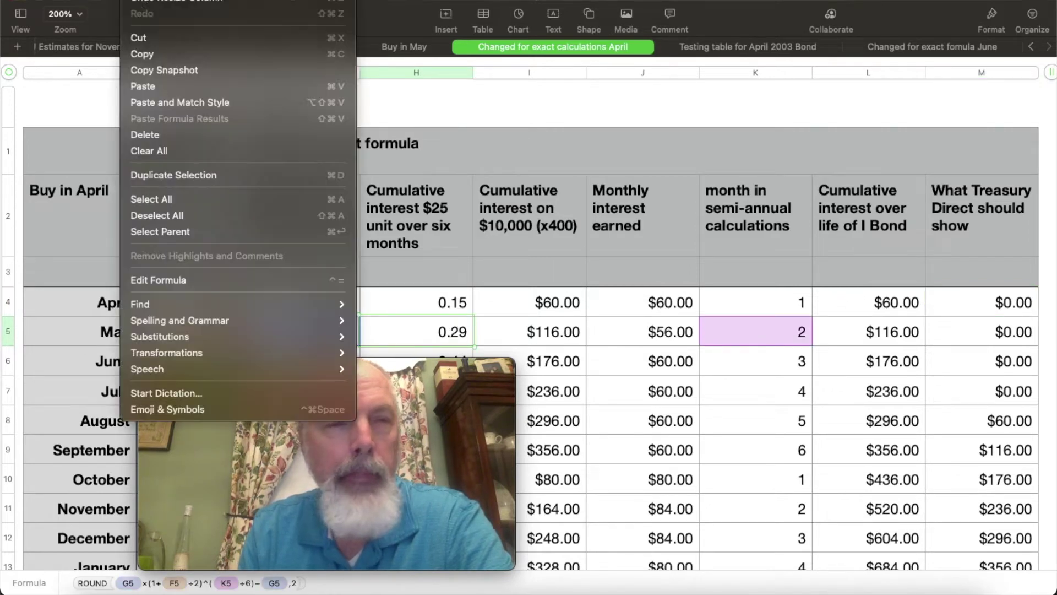
{"action": "left_click", "coordinate": [142, 6]}
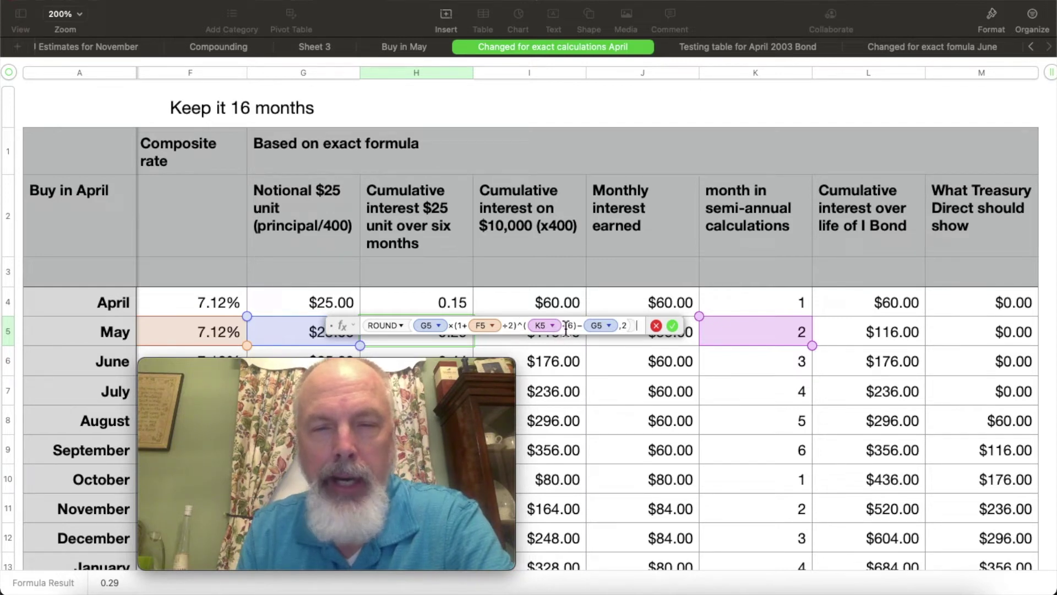
{"action": "left_click", "coordinate": [672, 326]}
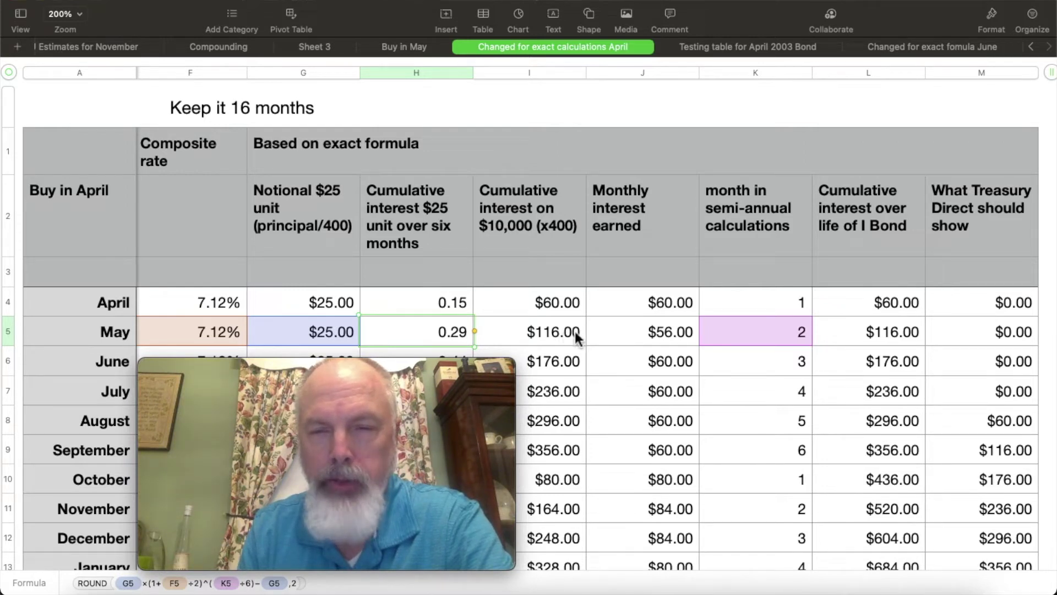
{"action": "left_click", "coordinate": [649, 333]}
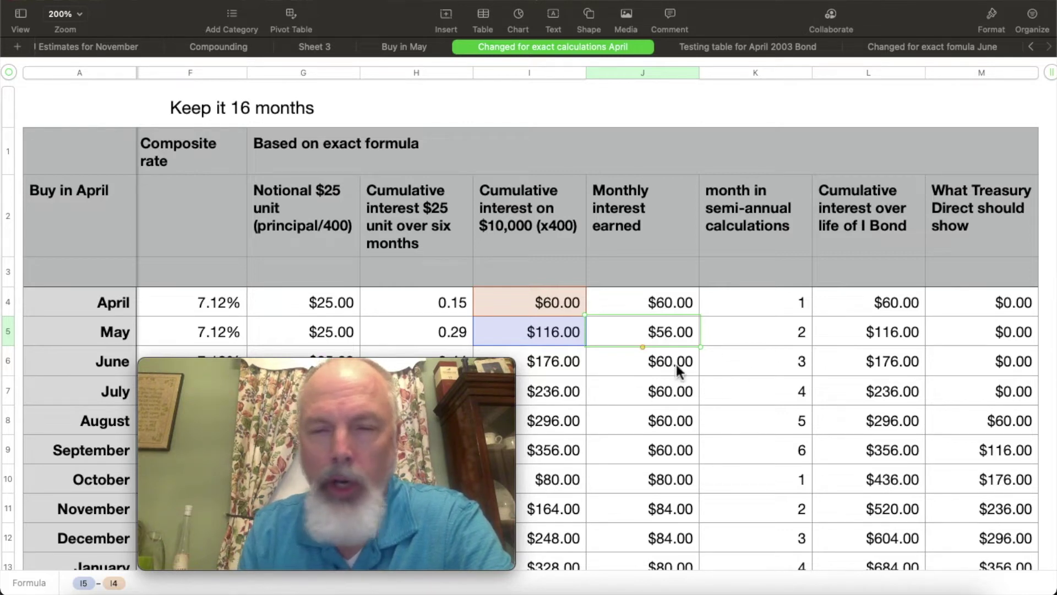
- Check the cumulative interest on $10,000 for June, August and September
{"action": "left_click", "coordinate": [572, 365]}
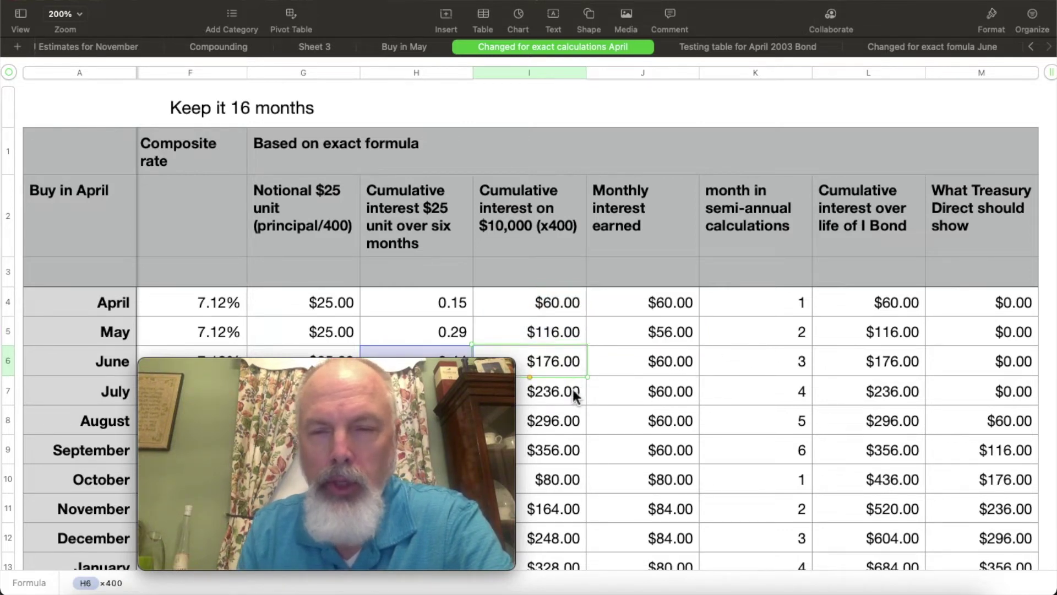
{"action": "left_click", "coordinate": [573, 420]}
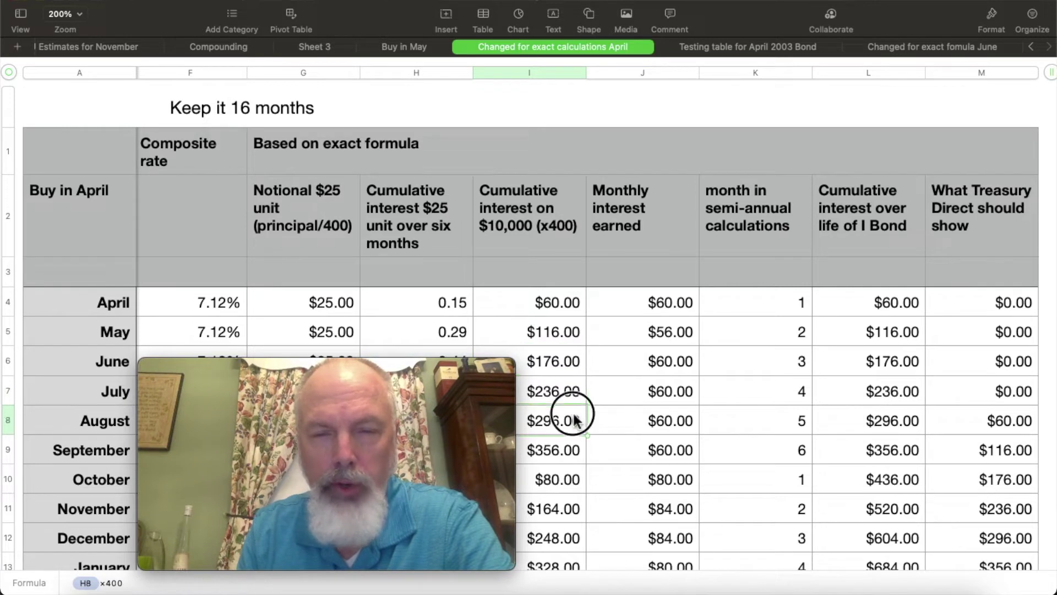
{"action": "left_click", "coordinate": [559, 457]}
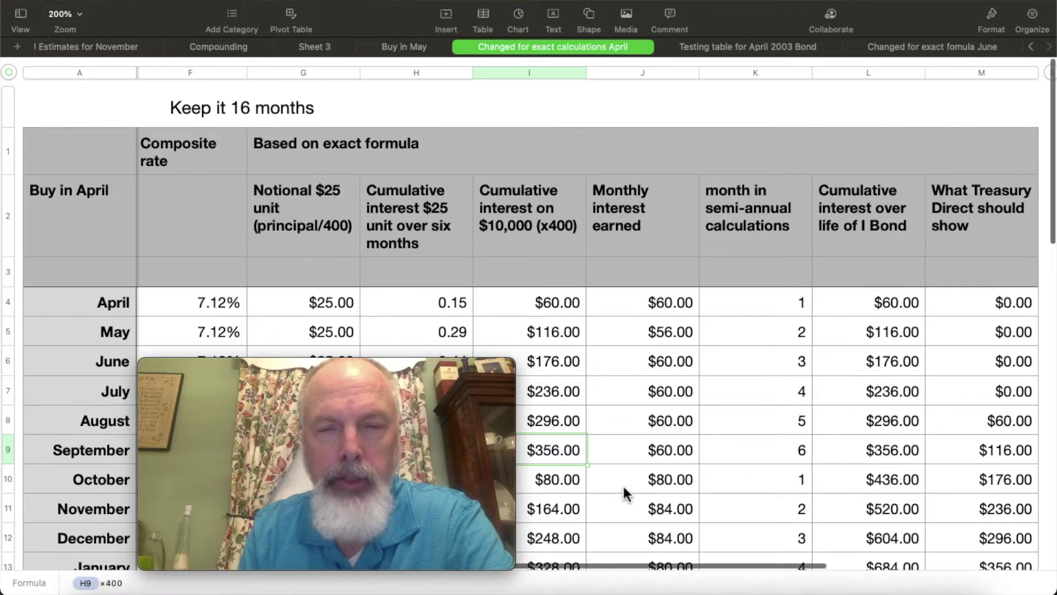
- Inspect the October row's formulas for the new notional unit, six-month interest, $10,000 interest, life-of-bond interest and Treasury Direct value
{"action": "scroll", "coordinate": [621, 488], "scroll_direction": "down", "scroll_amount": 4}
{"action": "scroll", "coordinate": [624, 491], "scroll_direction": "down", "scroll_amount": 1}
{"action": "left_click", "coordinate": [292, 333]}
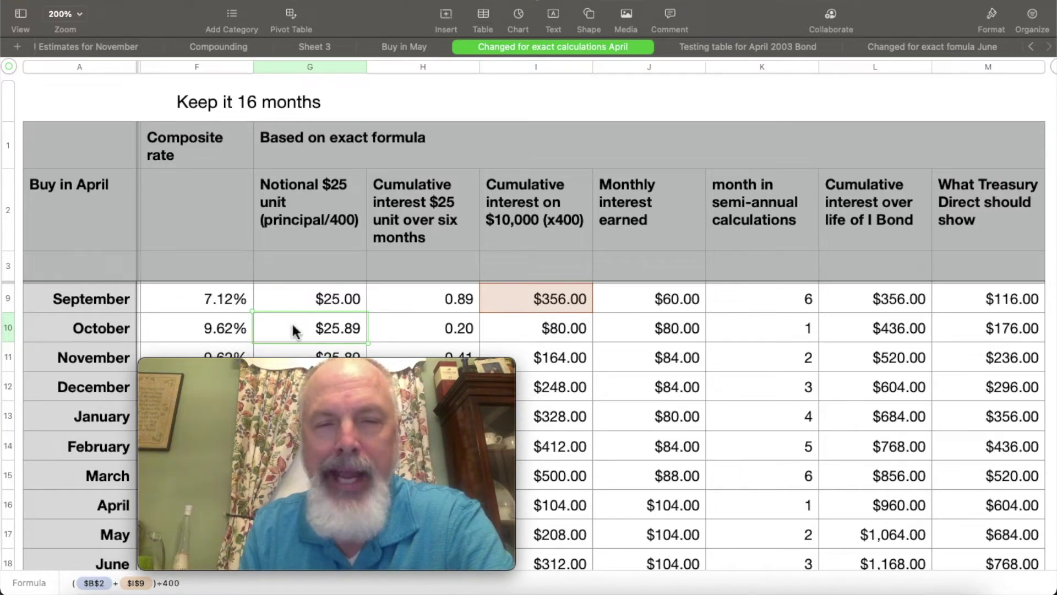
{"action": "left_click", "coordinate": [420, 335]}
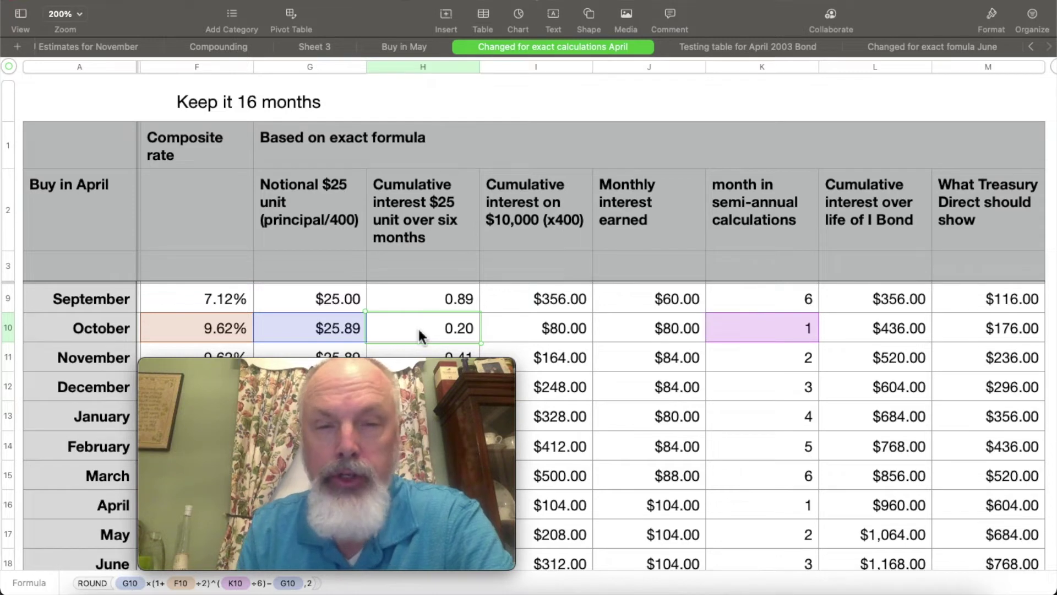
{"action": "left_click", "coordinate": [555, 328]}
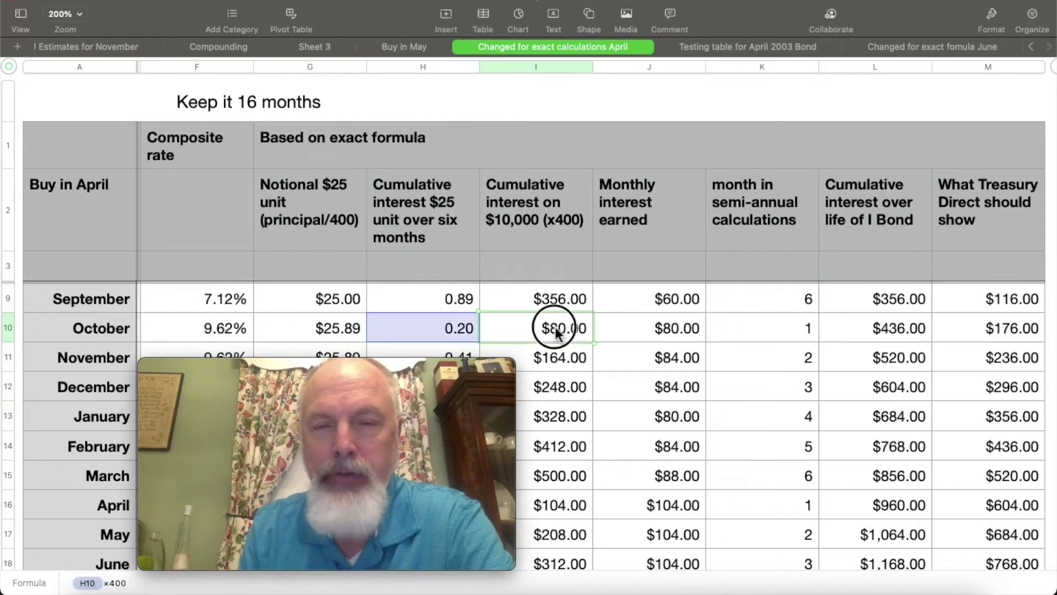
{"action": "left_click", "coordinate": [887, 329]}
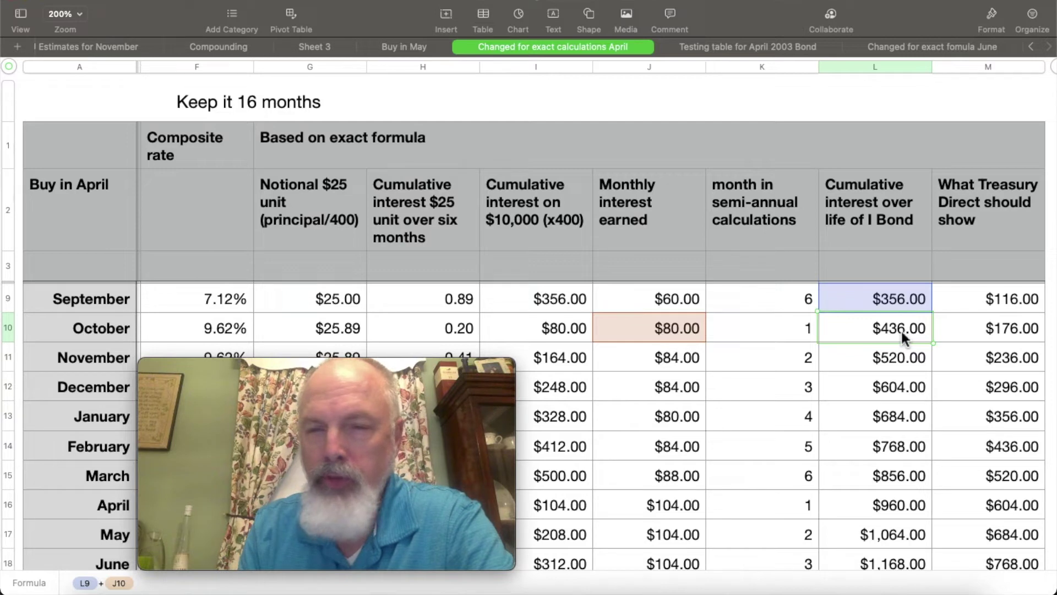
{"action": "left_click", "coordinate": [973, 333]}
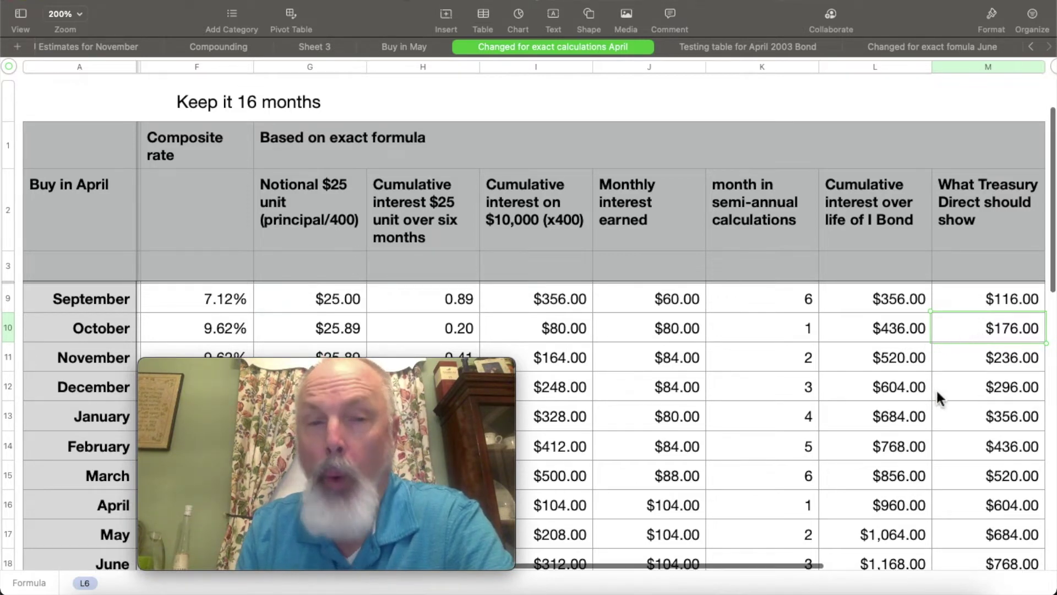
- Trace the Treasury Direct column's lag by inspecting June's life-of-bond interest in L6 and August's Treasury Direct value in M8
{"action": "scroll", "coordinate": [936, 388], "scroll_direction": "up", "scroll_amount": 5}
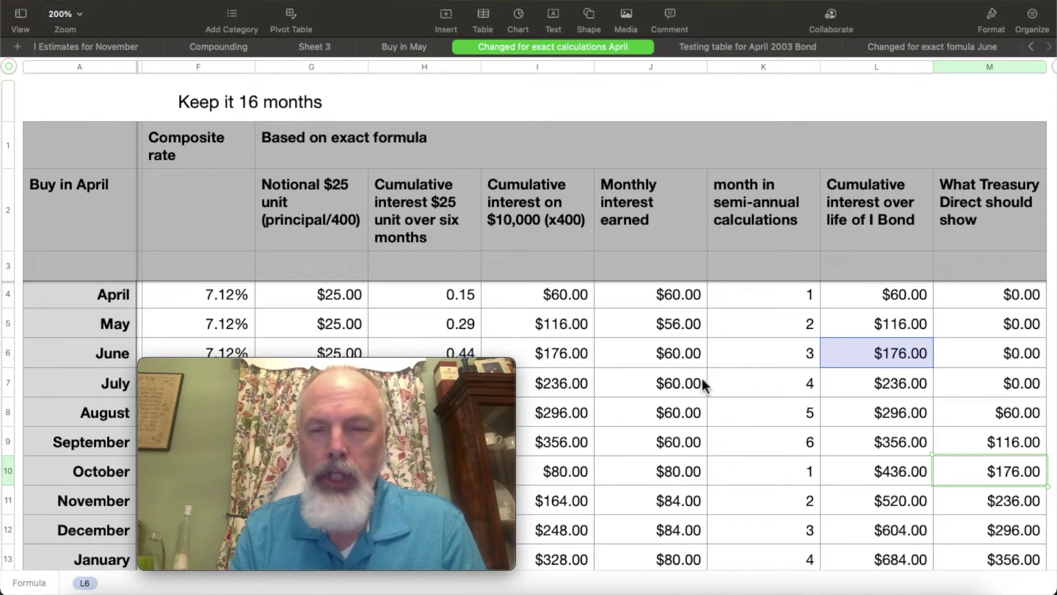
{"action": "double_click", "coordinate": [891, 353]}
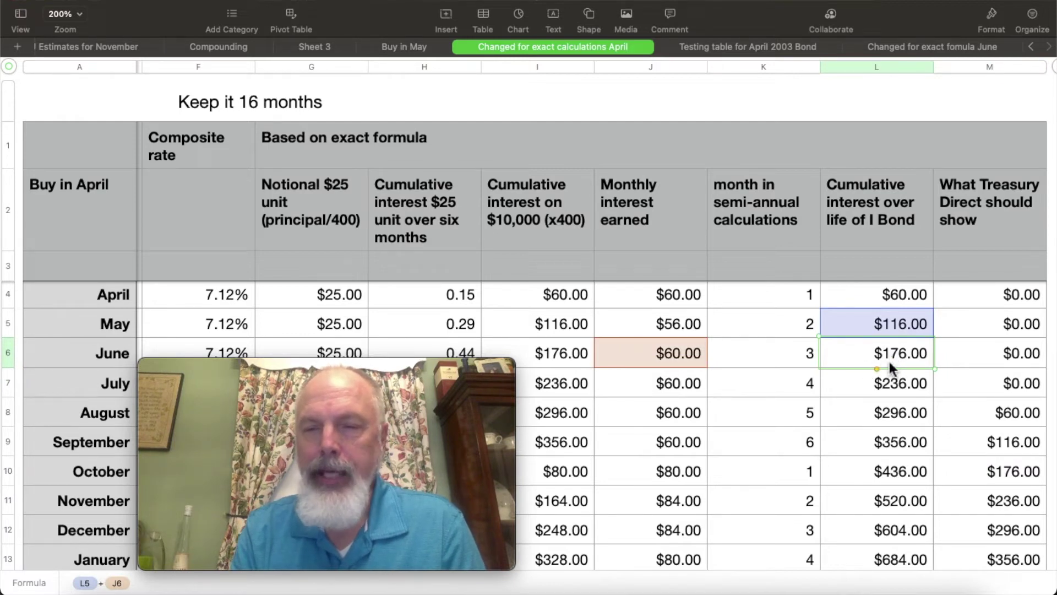
{"action": "double_click", "coordinate": [1004, 416]}
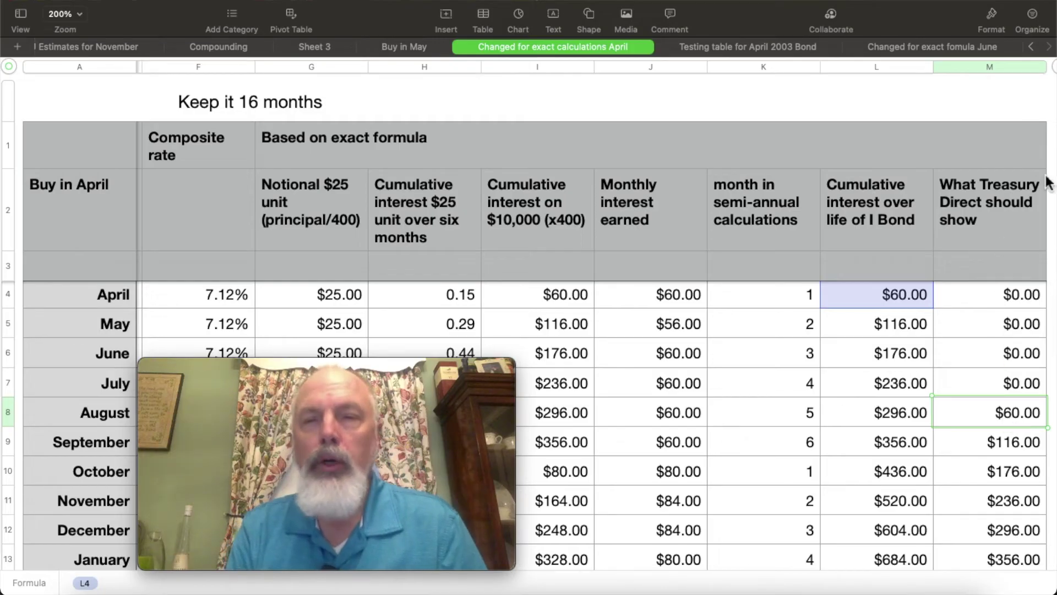
- Open the "Changed for exact fomula June" sheet and inspect June's composite rate, notional unit and interest formulas, plus July's monthly interest
{"action": "left_click", "coordinate": [924, 50]}
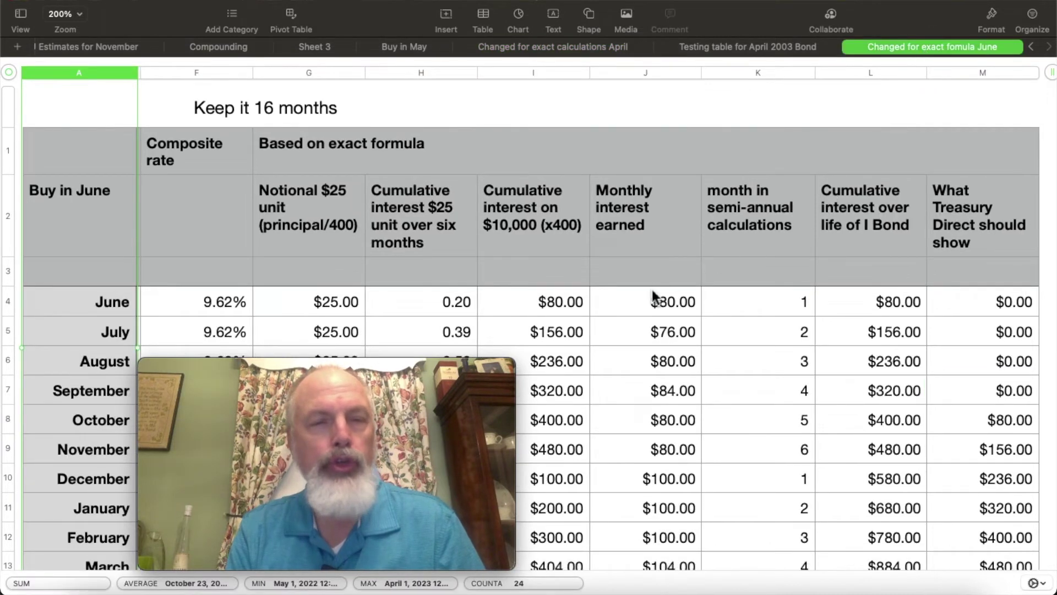
{"action": "left_click", "coordinate": [189, 305]}
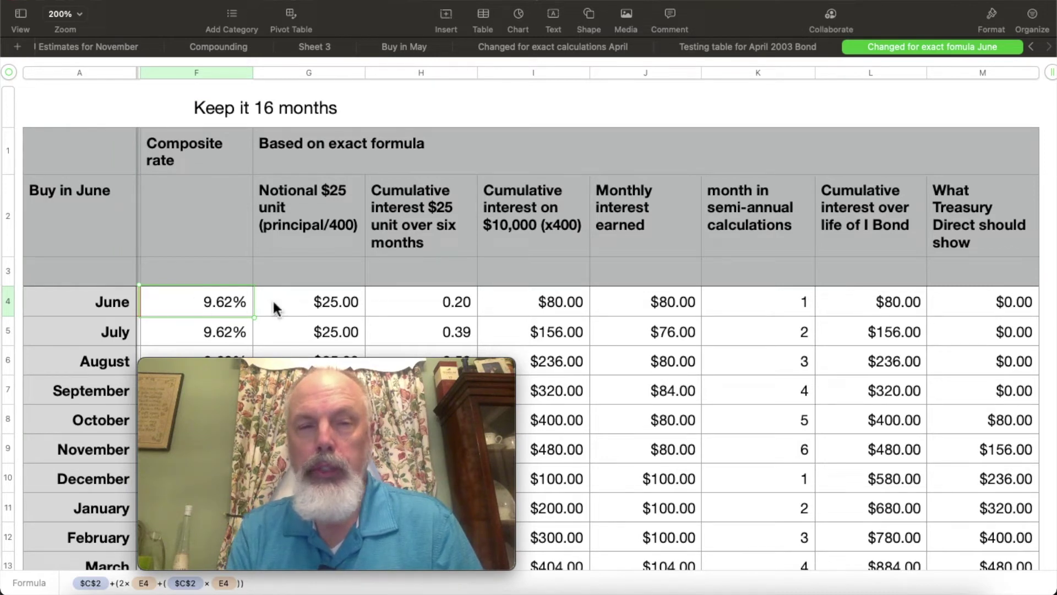
{"action": "left_click", "coordinate": [317, 304]}
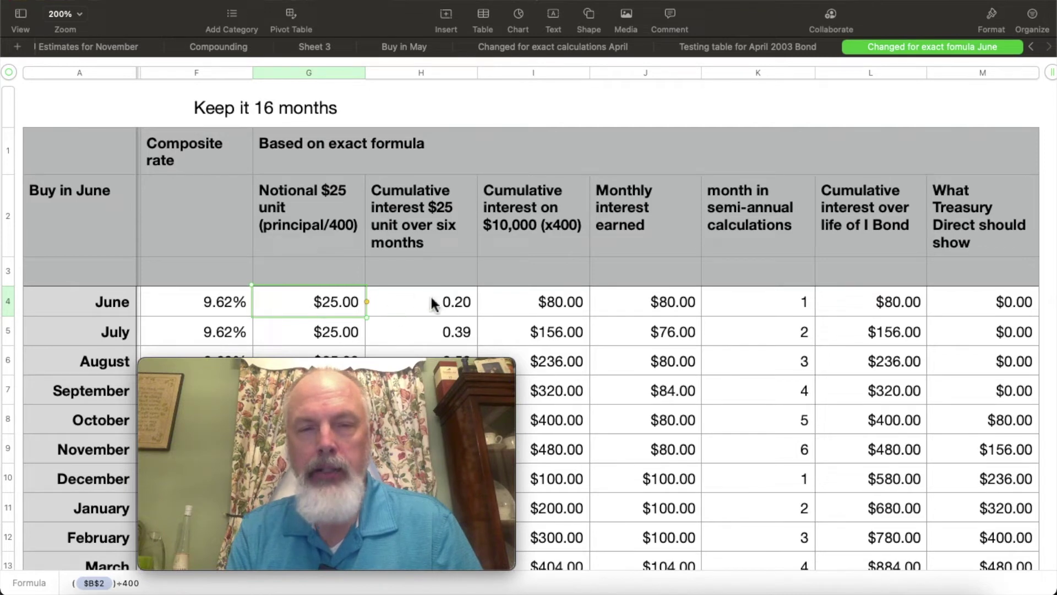
{"action": "left_click", "coordinate": [446, 307]}
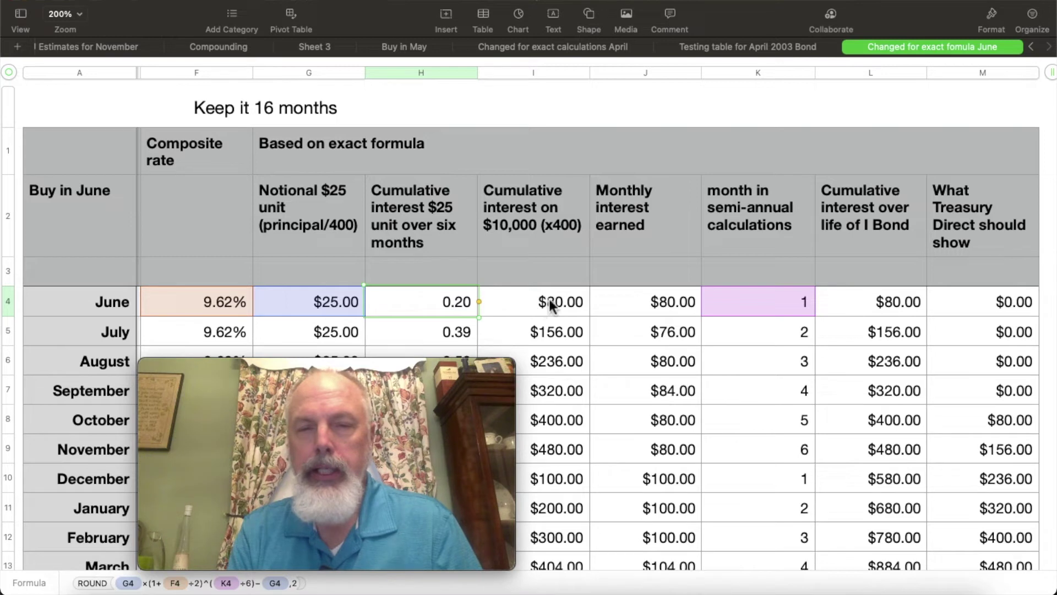
{"action": "left_click", "coordinate": [673, 301]}
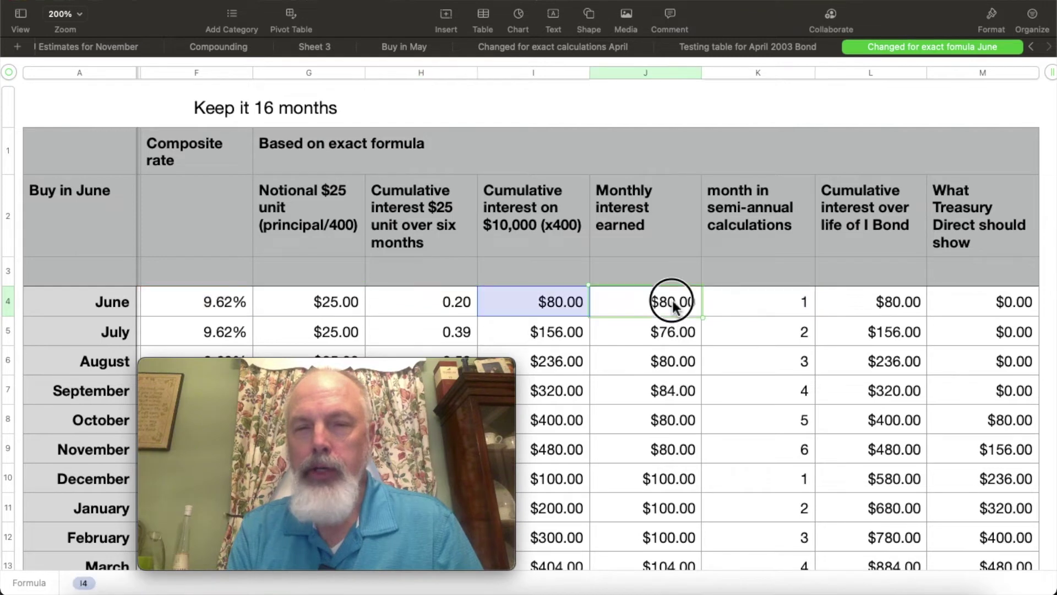
{"action": "left_click", "coordinate": [675, 334]}
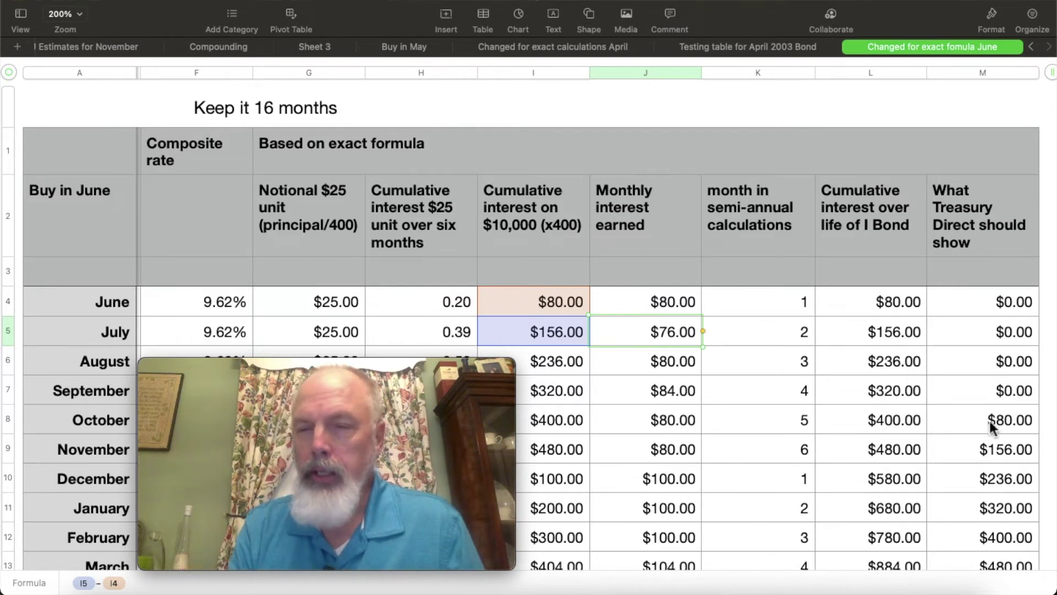
- Review the monthly "What Treasury Direct should show" values on the June purchase sheet through the following May
{"action": "scroll", "coordinate": [973, 531], "scroll_direction": "down", "scroll_amount": 1}
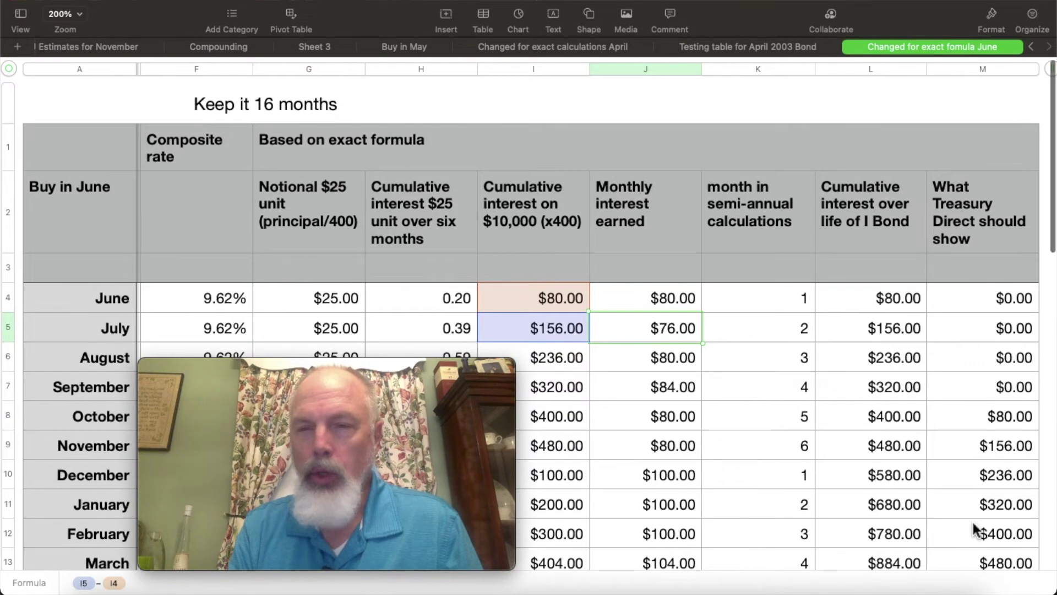
{"action": "scroll", "coordinate": [973, 532], "scroll_direction": "down", "scroll_amount": 3}
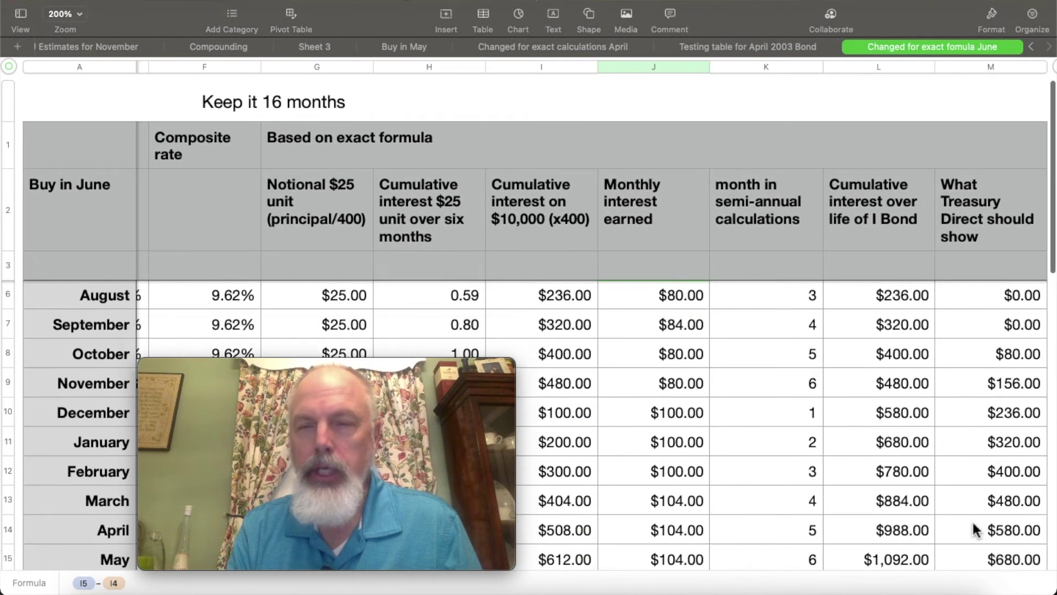
{"action": "scroll", "coordinate": [974, 530], "scroll_direction": "up", "scroll_amount": 1}
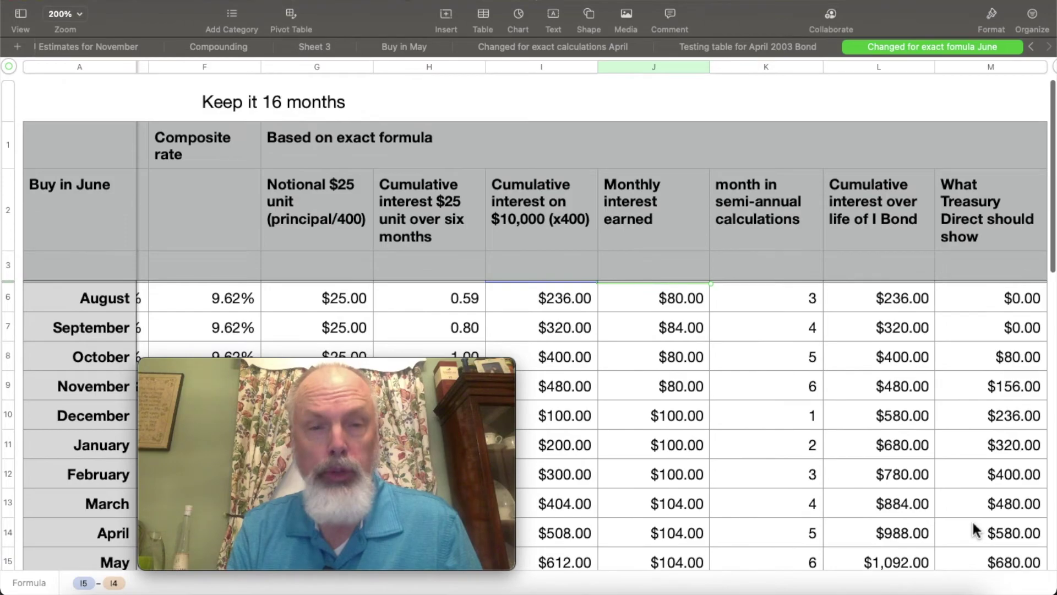
{"action": "scroll", "coordinate": [973, 531], "scroll_direction": "up", "scroll_amount": 1}
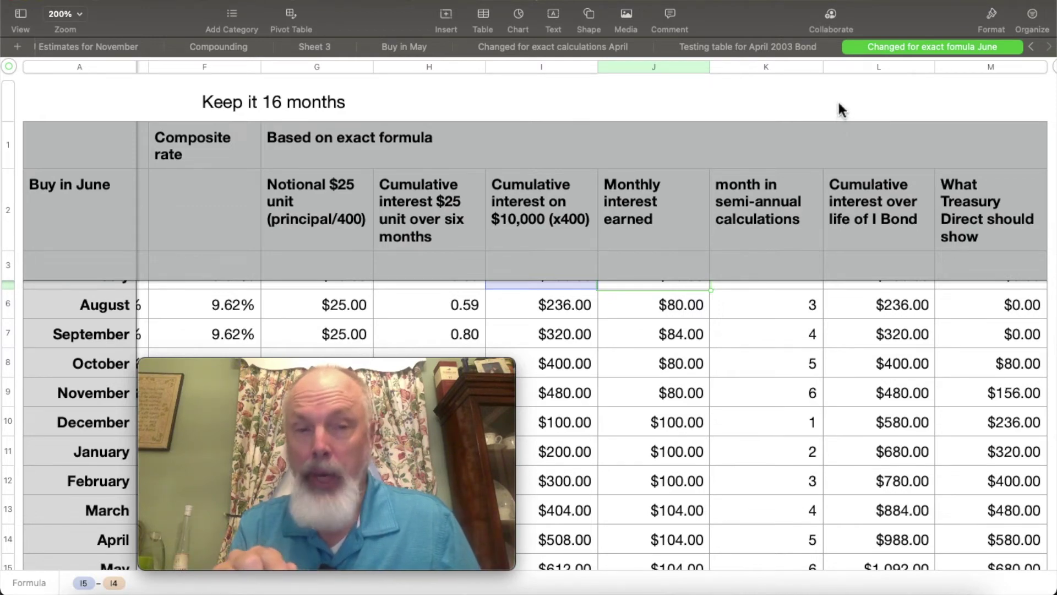
- Switch to Safari to view the eyebonds.info table for the $10,000 April 2003 I Bond, and return to Numbers
{"action": "key", "text": "super+Tab"}
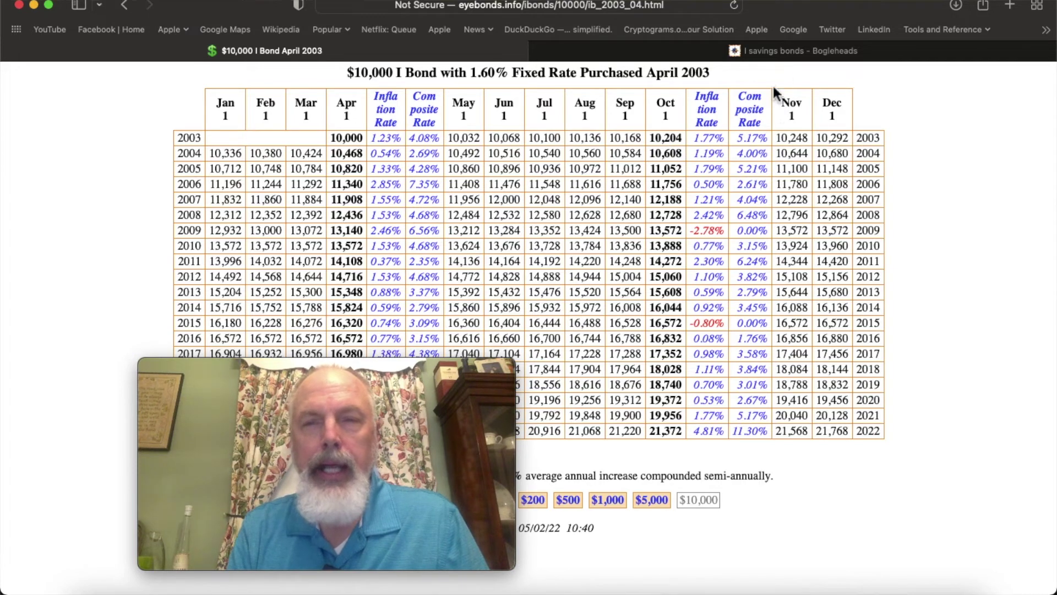
{"action": "left_click", "coordinate": [657, 588]}
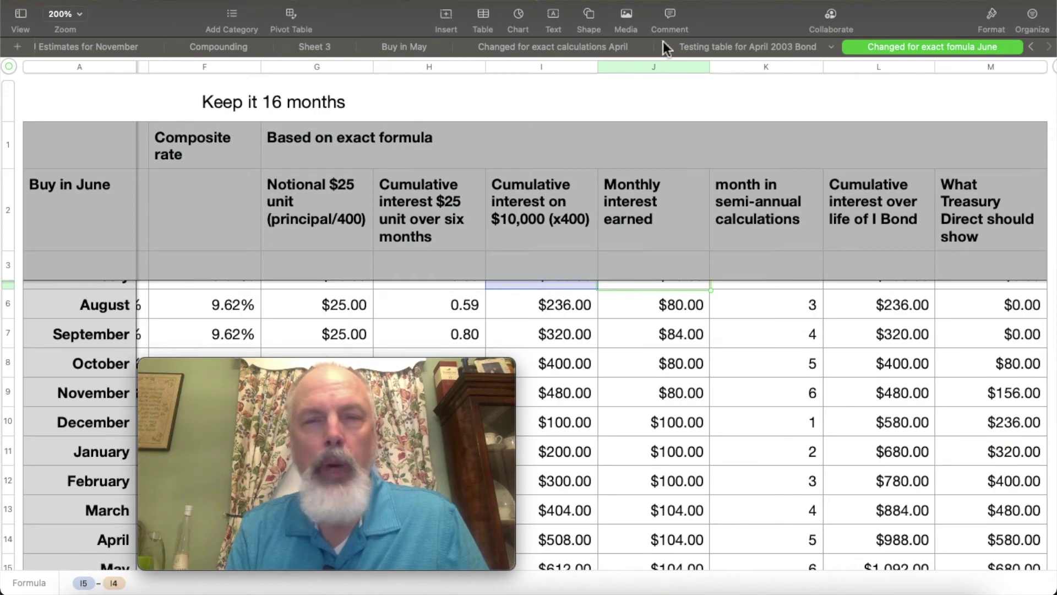
- Open the "Testing table for April 2003 Bond" sheet and inspect April's formula for cumulative interest on $10,000
{"action": "left_click", "coordinate": [702, 47]}
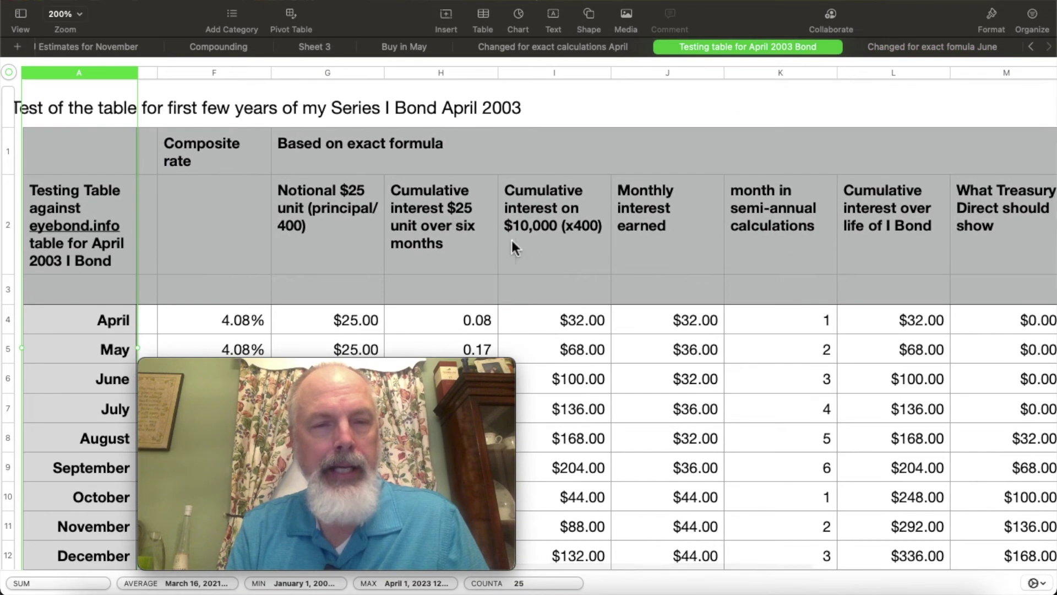
{"action": "scroll", "coordinate": [318, 322], "scroll_direction": "right", "scroll_amount": 2}
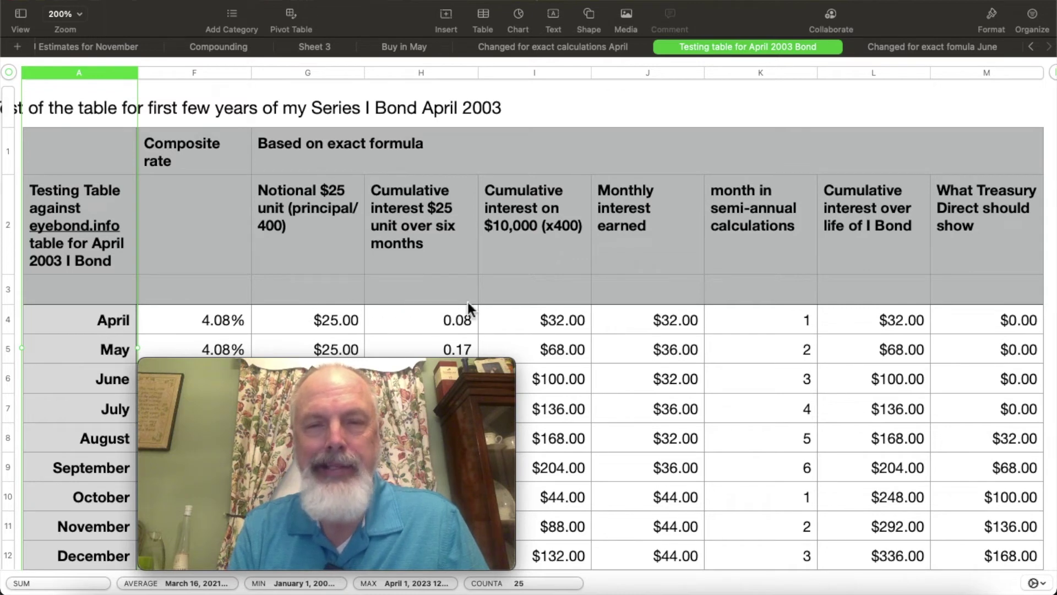
{"action": "left_click", "coordinate": [566, 319]}
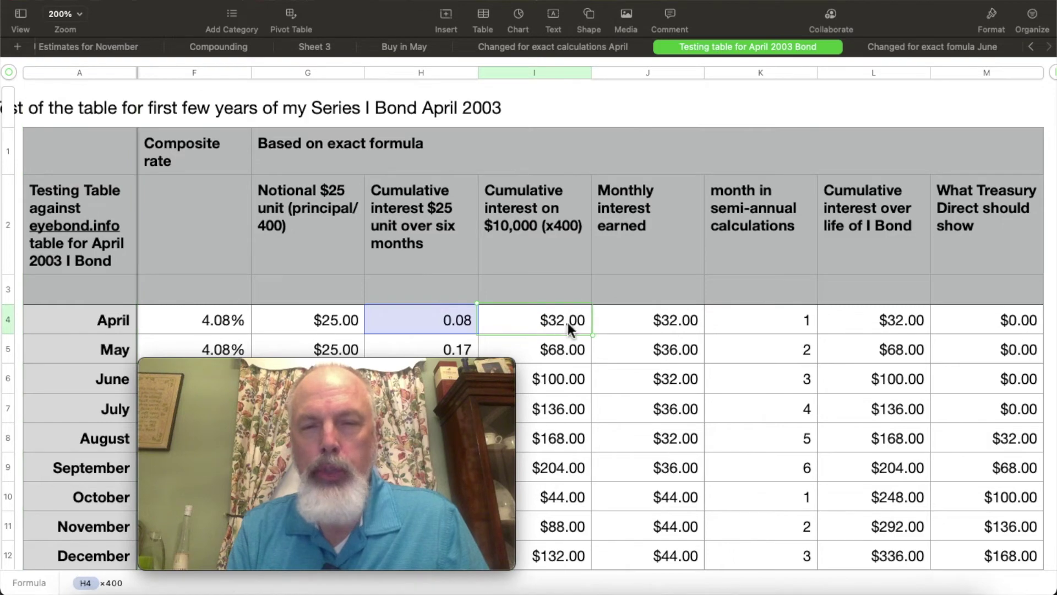
- Check the eyebonds.info April 2003 table in Safari, and return to the start of the testing table in Numbers
{"action": "key", "text": "super+Tab"}
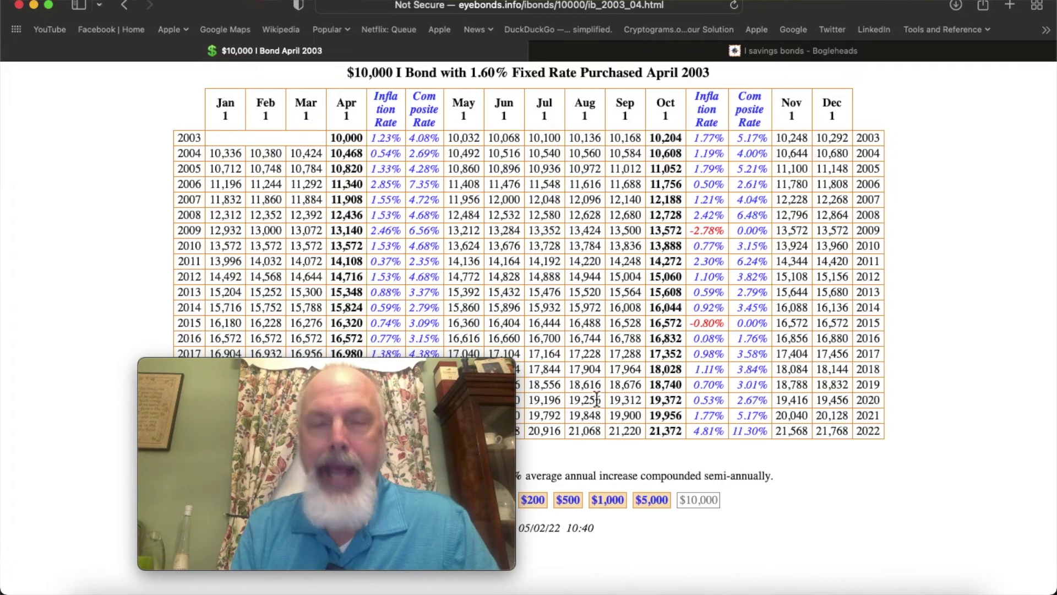
{"action": "left_click", "coordinate": [660, 589]}
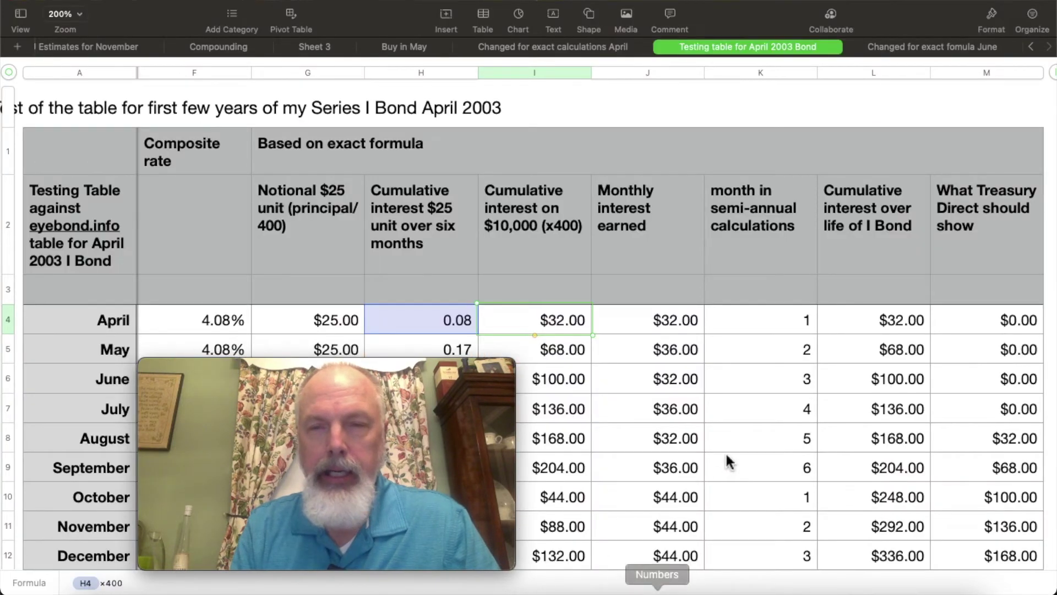
{"action": "scroll", "coordinate": [788, 417], "scroll_direction": "down", "scroll_amount": 1}
{"action": "scroll", "coordinate": [787, 417], "scroll_direction": "up", "scroll_amount": 1}
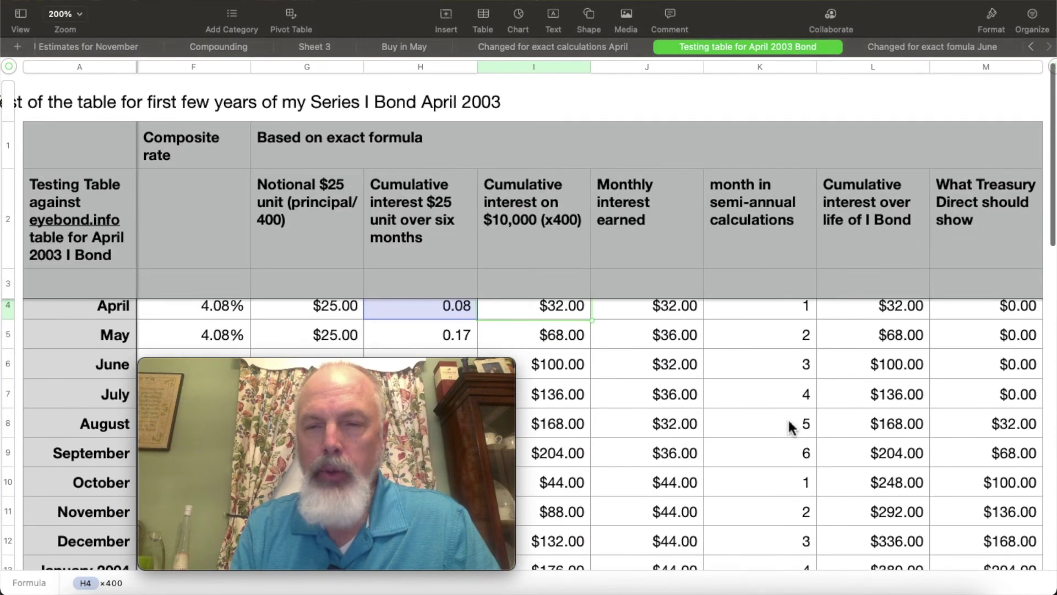
- Review the testing table's monthly interest, lifetime cumulative interest and Treasury Direct values from May 2003 into early 2005
{"action": "scroll", "coordinate": [857, 489], "scroll_direction": "down", "scroll_amount": 3}
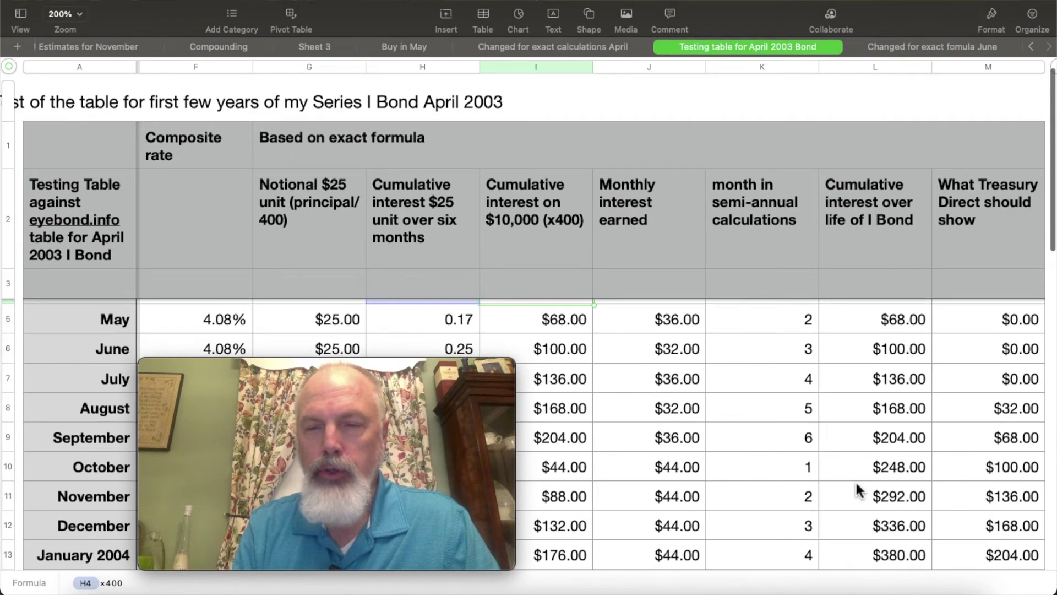
{"action": "scroll", "coordinate": [857, 489], "scroll_direction": "down", "scroll_amount": 3}
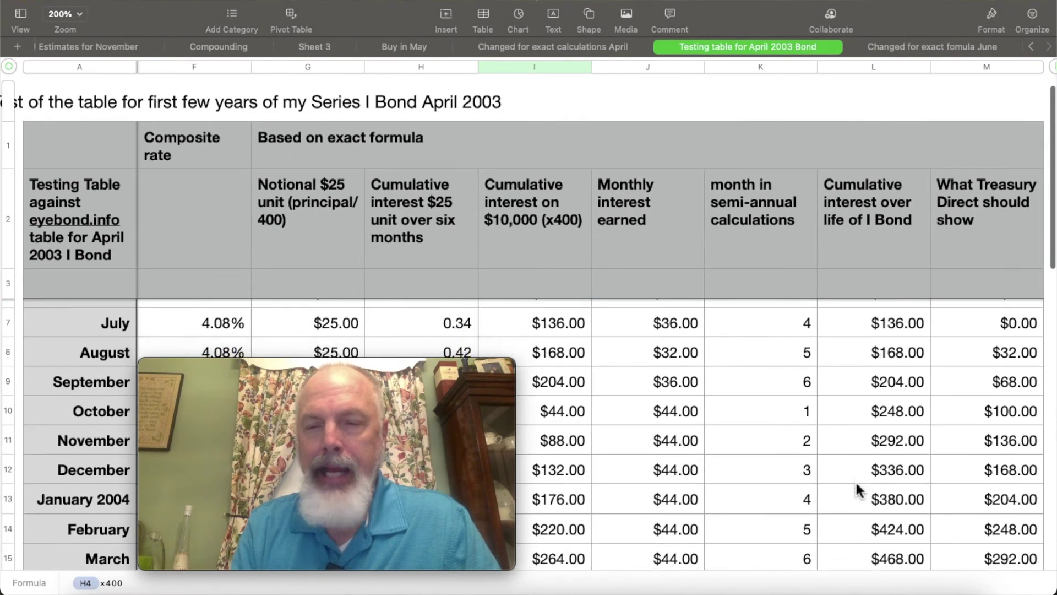
{"action": "scroll", "coordinate": [856, 488], "scroll_direction": "down", "scroll_amount": 5}
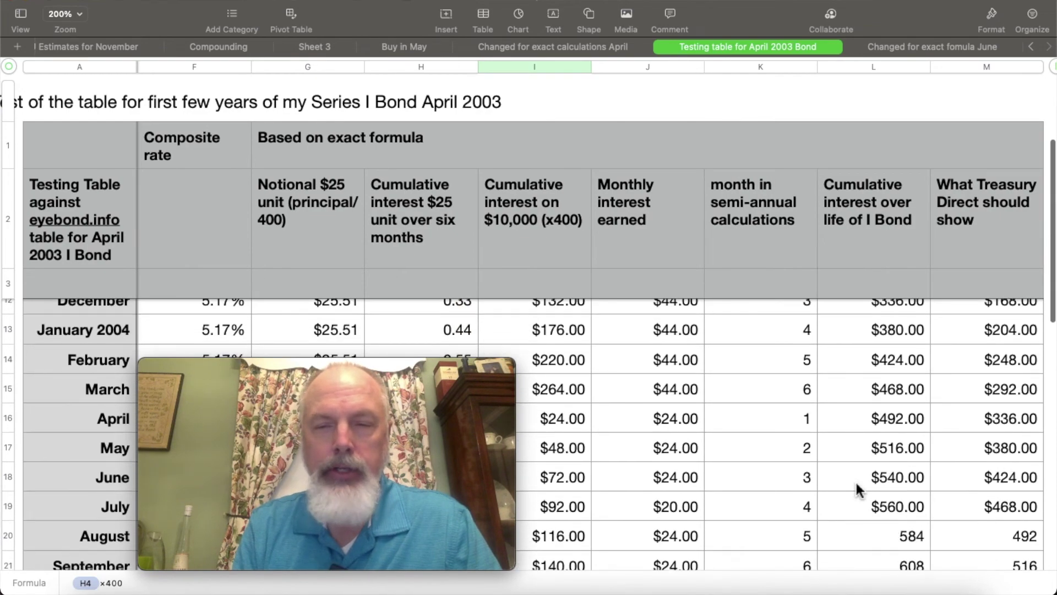
{"action": "scroll", "coordinate": [857, 488], "scroll_direction": "up", "scroll_amount": 2}
{"action": "scroll", "coordinate": [857, 488], "scroll_direction": "down", "scroll_amount": 3}
{"action": "scroll", "coordinate": [857, 488], "scroll_direction": "down", "scroll_amount": 5}
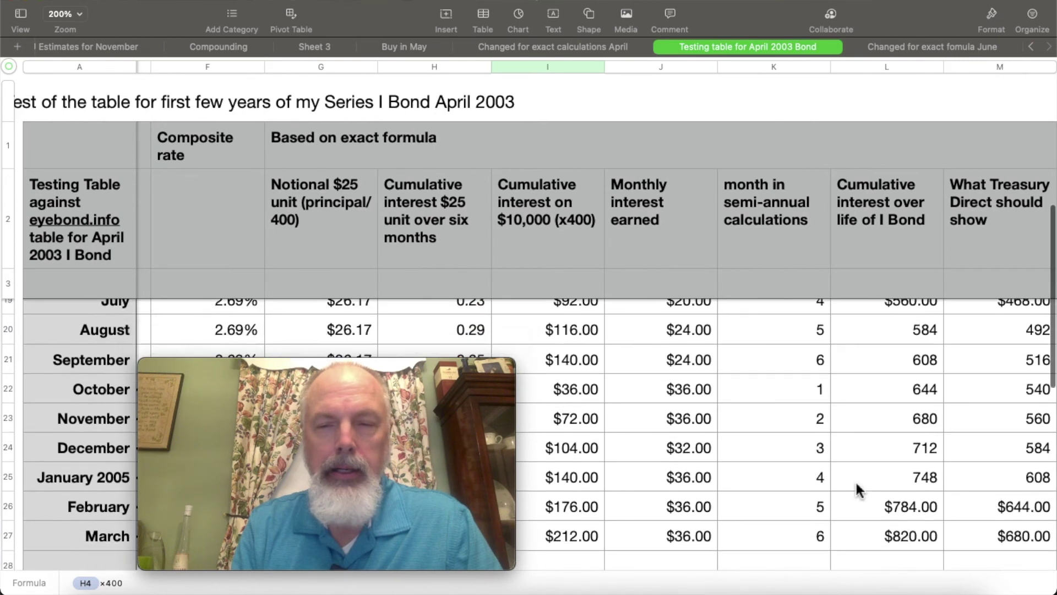
- Examine the testing table's last rows, February and March 2005, across the composite rate, notional unit and cumulative interest columns
{"action": "scroll", "coordinate": [857, 487], "scroll_direction": "left", "scroll_amount": 1}
{"action": "scroll", "coordinate": [857, 486], "scroll_direction": "up", "scroll_amount": 1}
{"action": "scroll", "coordinate": [857, 487], "scroll_direction": "down", "scroll_amount": 3}
{"action": "scroll", "coordinate": [856, 483], "scroll_direction": "down", "scroll_amount": 6}
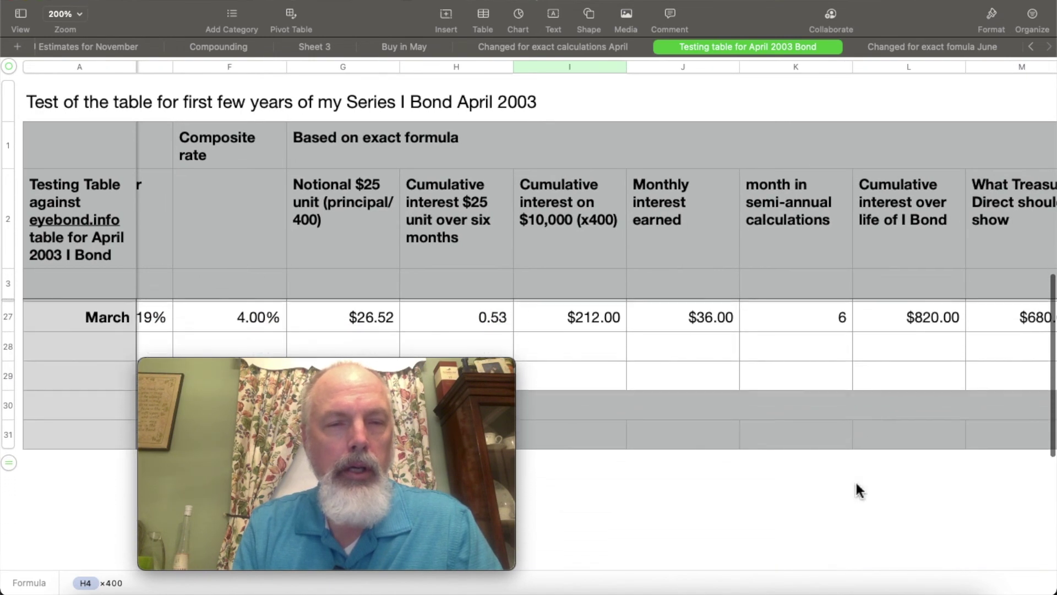
{"action": "scroll", "coordinate": [857, 488], "scroll_direction": "left", "scroll_amount": 3}
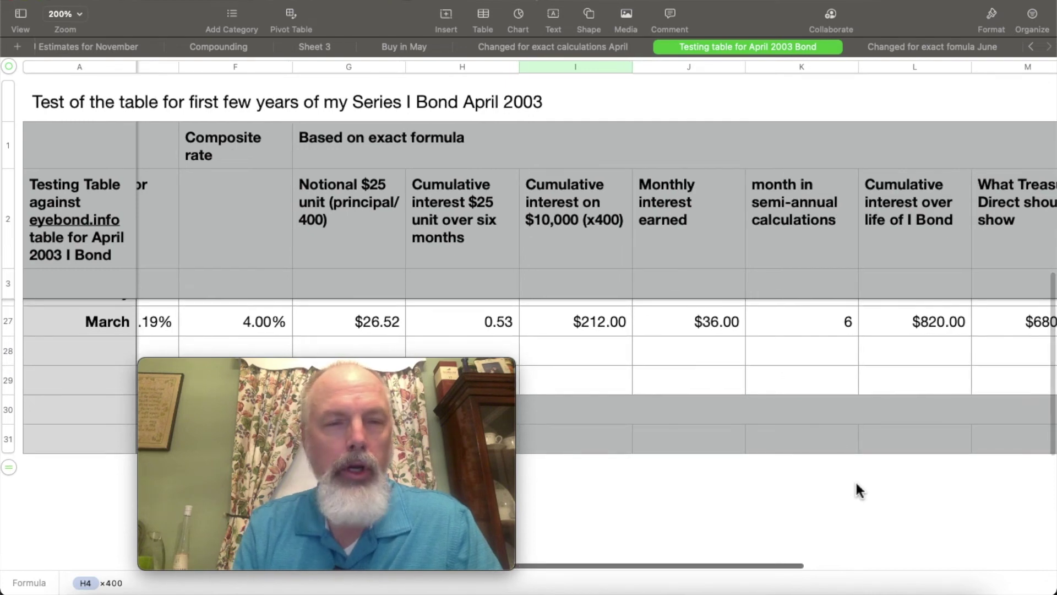
{"action": "scroll", "coordinate": [859, 489], "scroll_direction": "up", "scroll_amount": 2}
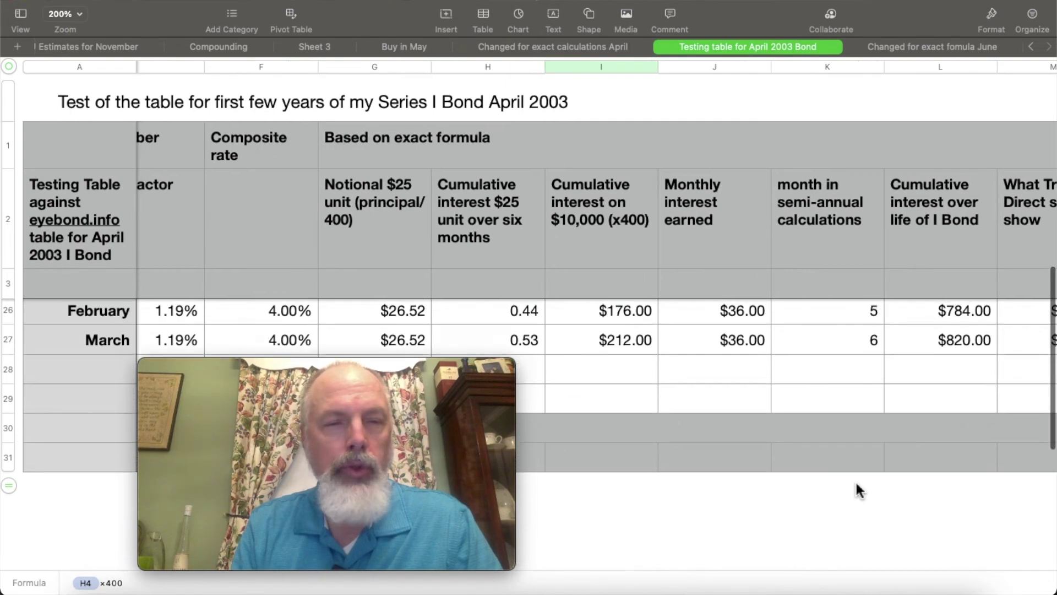
{"action": "scroll", "coordinate": [857, 482], "scroll_direction": "right", "scroll_amount": 2}
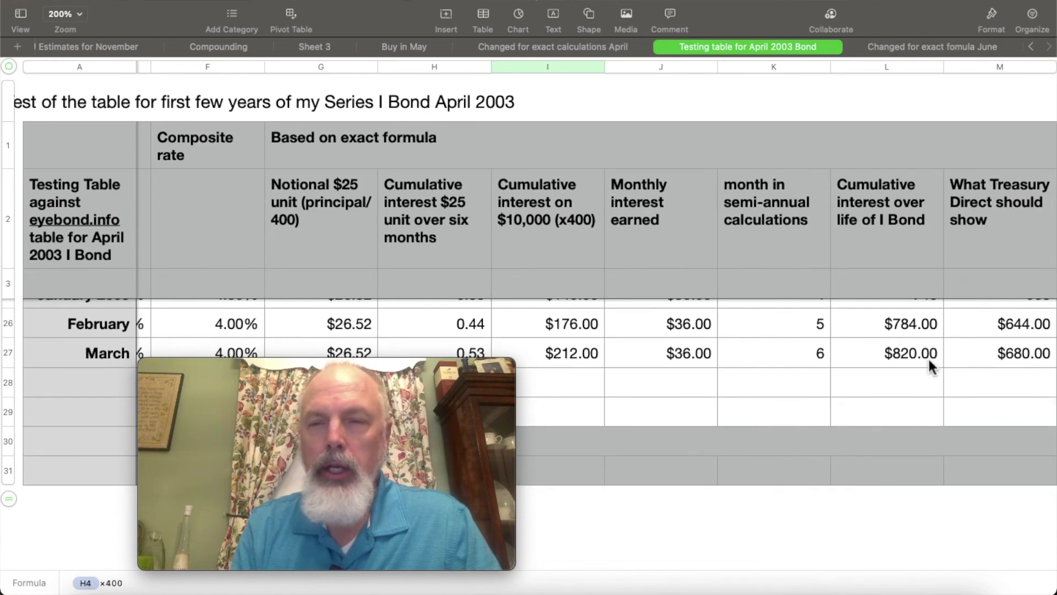
{"action": "scroll", "coordinate": [927, 358], "scroll_direction": "up", "scroll_amount": 1}
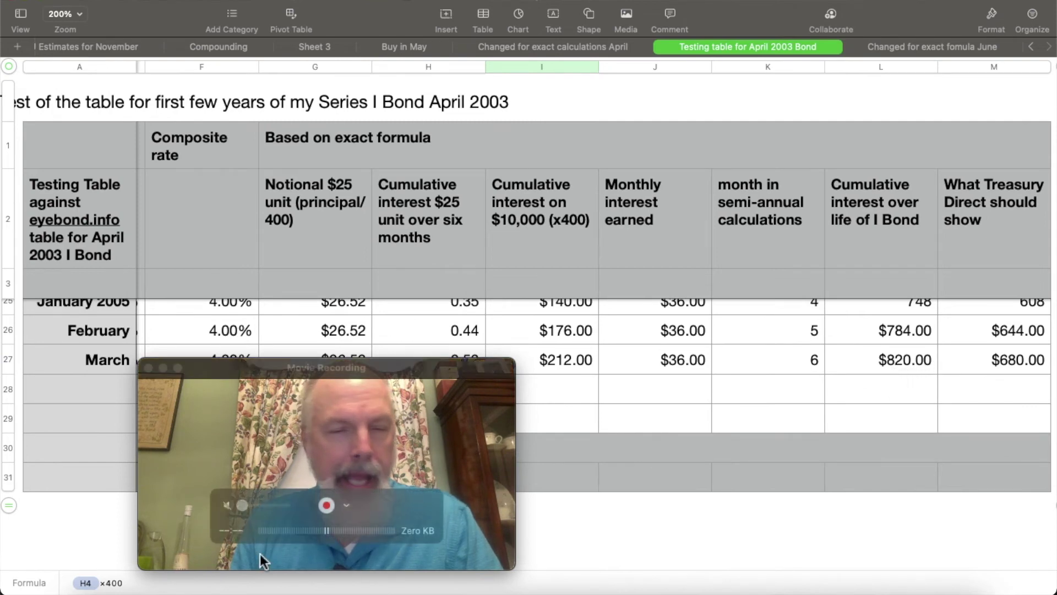
- Inspect the March 2005 formula for cumulative interest over the bond's life, and switch to Safari to compare with the eyebonds.info table
{"action": "key", "text": "Right"}
{"action": "key", "text": "Right"}
{"action": "key", "text": "Right"}
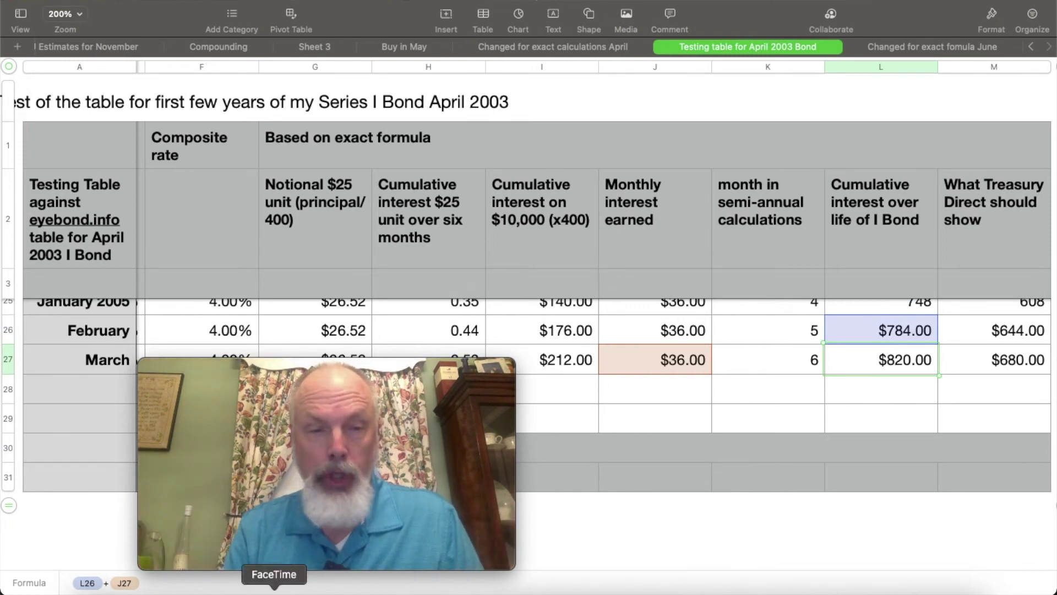
{"action": "left_click", "coordinate": [148, 591]}
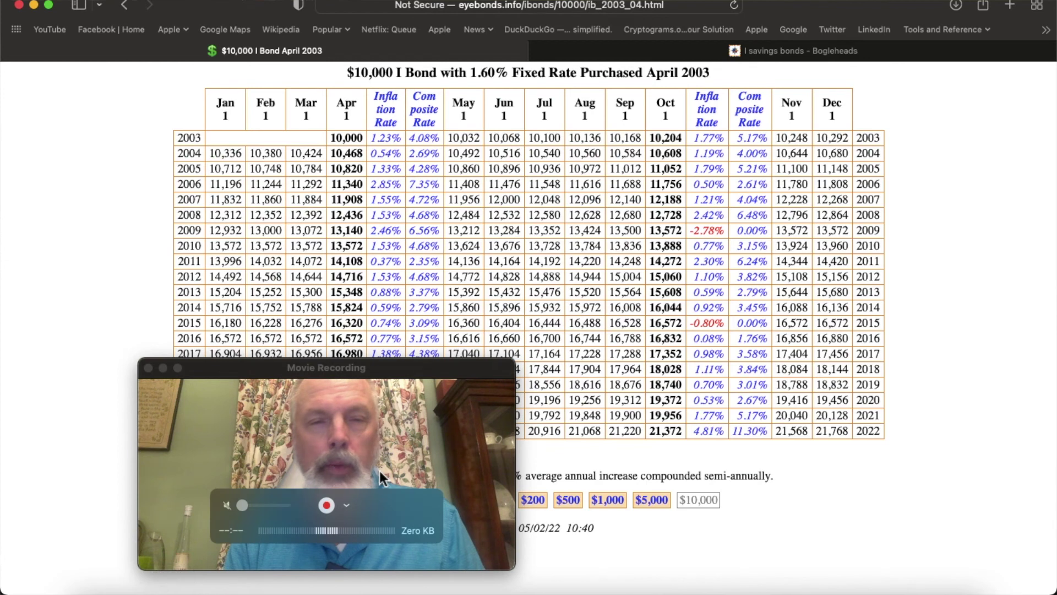